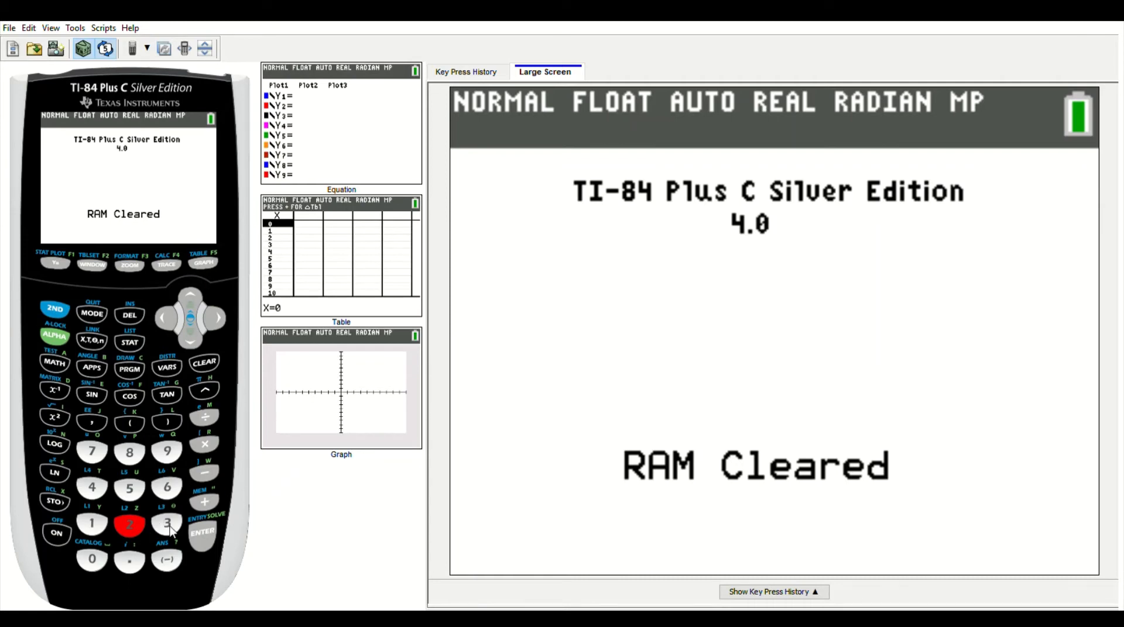
# Evaluate 1/8 to get .125, then bring up the MATH menu.
pyautogui.click(92, 526)
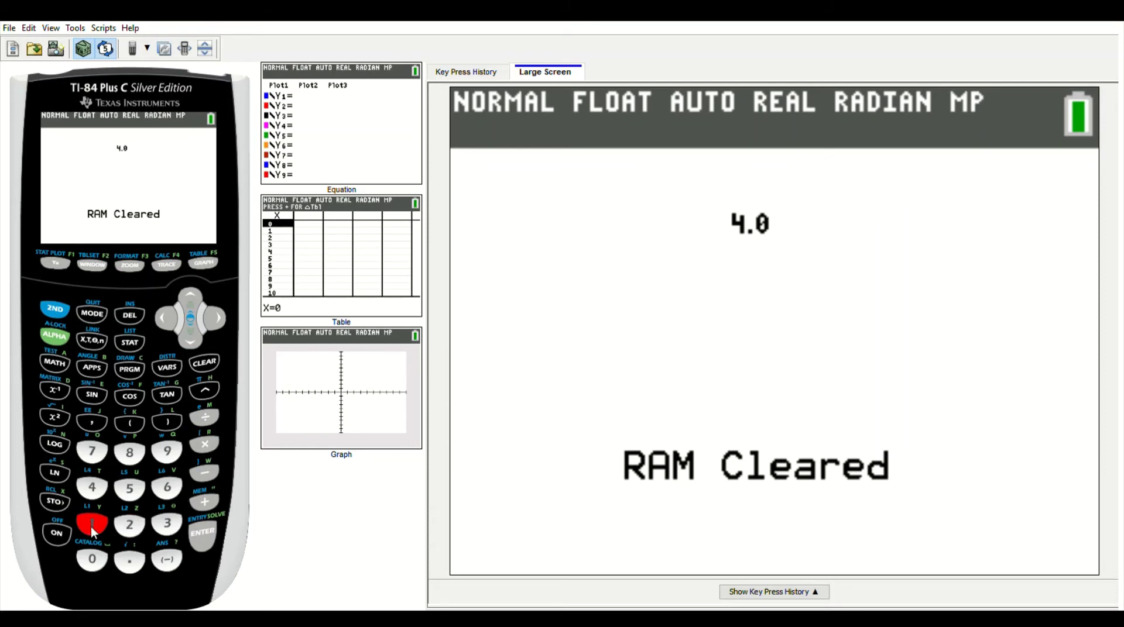
pyautogui.click(200, 419)
pyautogui.click(129, 452)
pyautogui.click(205, 538)
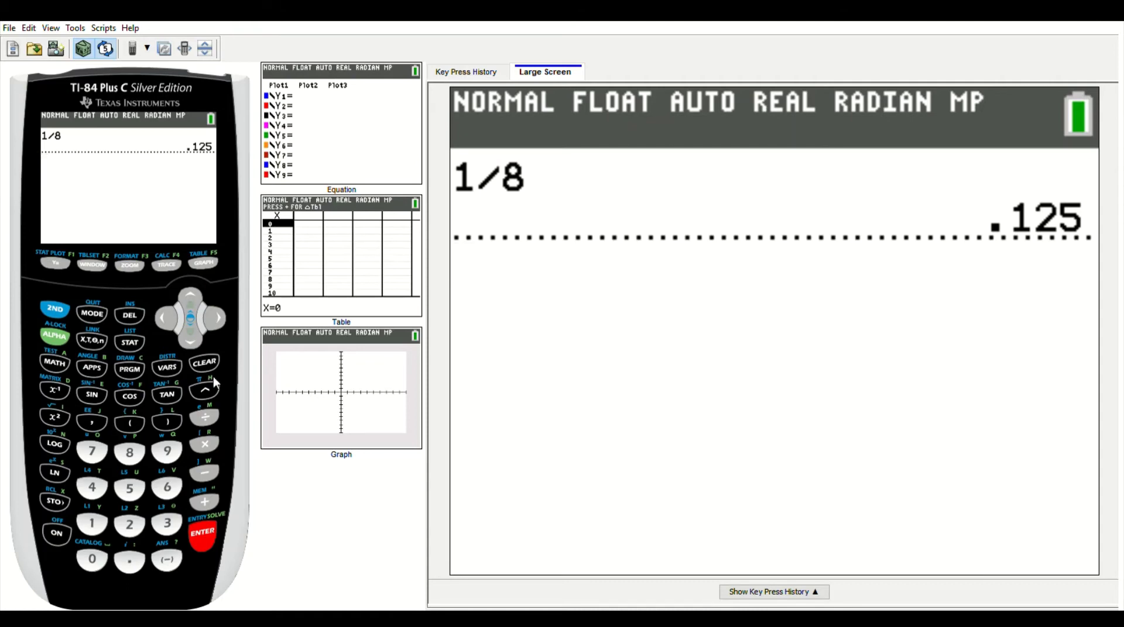
pyautogui.click(47, 367)
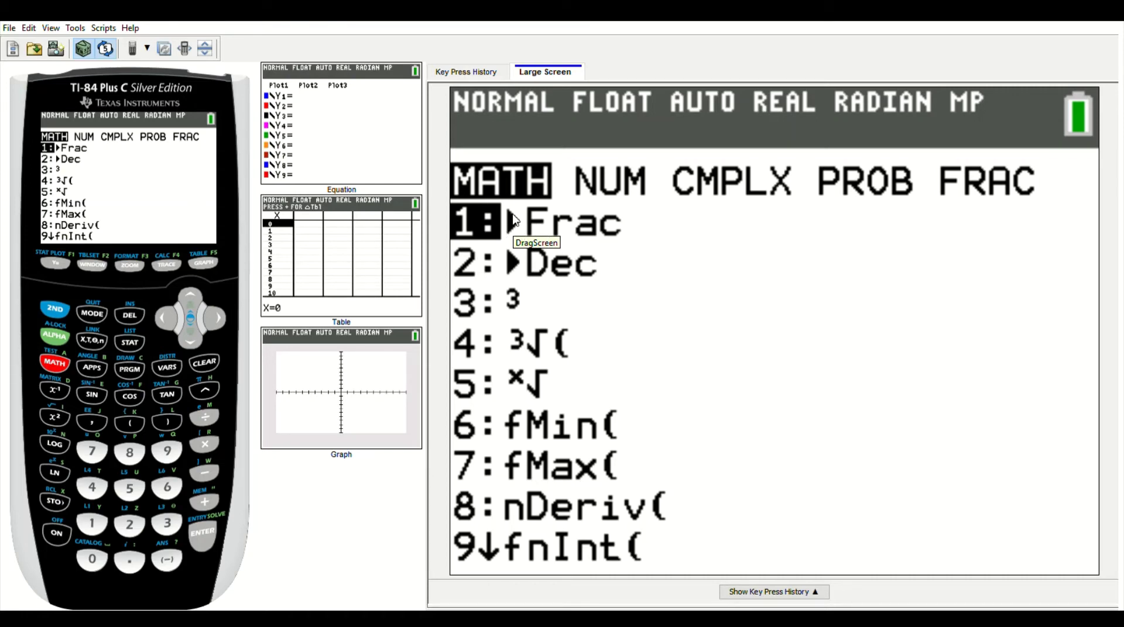
# Apply ►Frac to the answer to turn .125 back into 1/8.
pyautogui.click(201, 544)
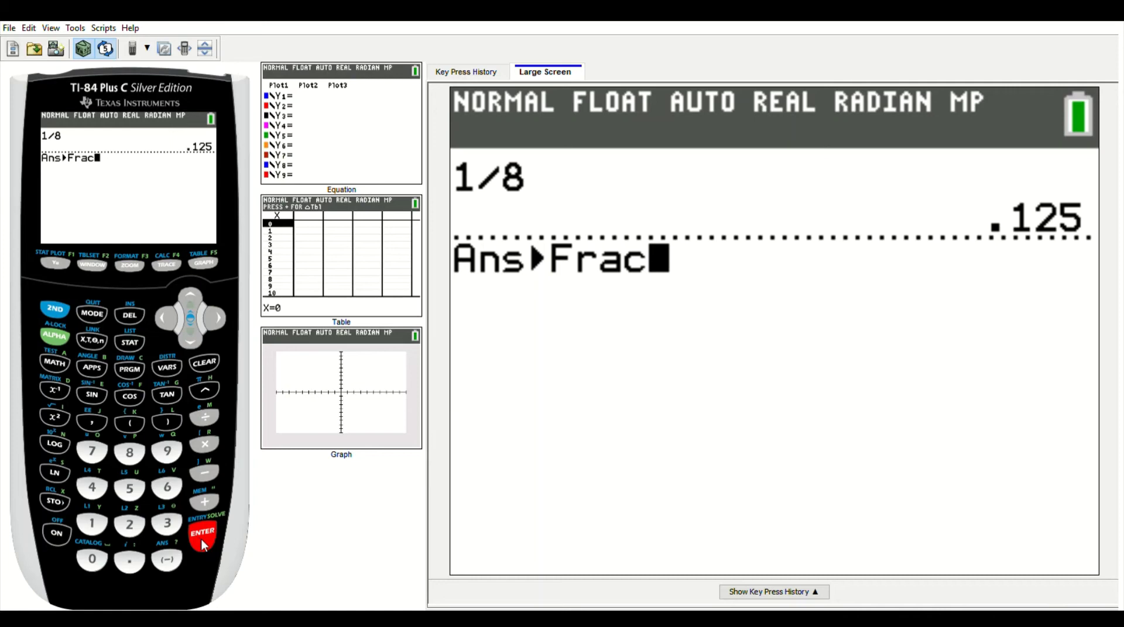
pyautogui.click(201, 539)
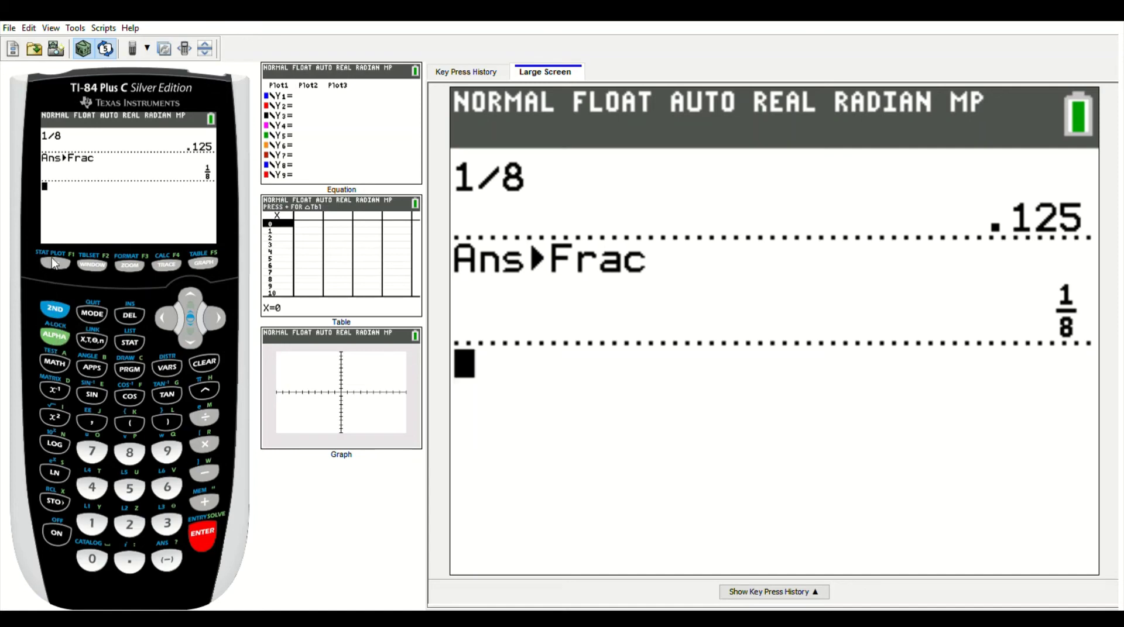
# Type 1/8 as a stacked n/d fraction on a new home-screen line.
pyautogui.click(62, 342)
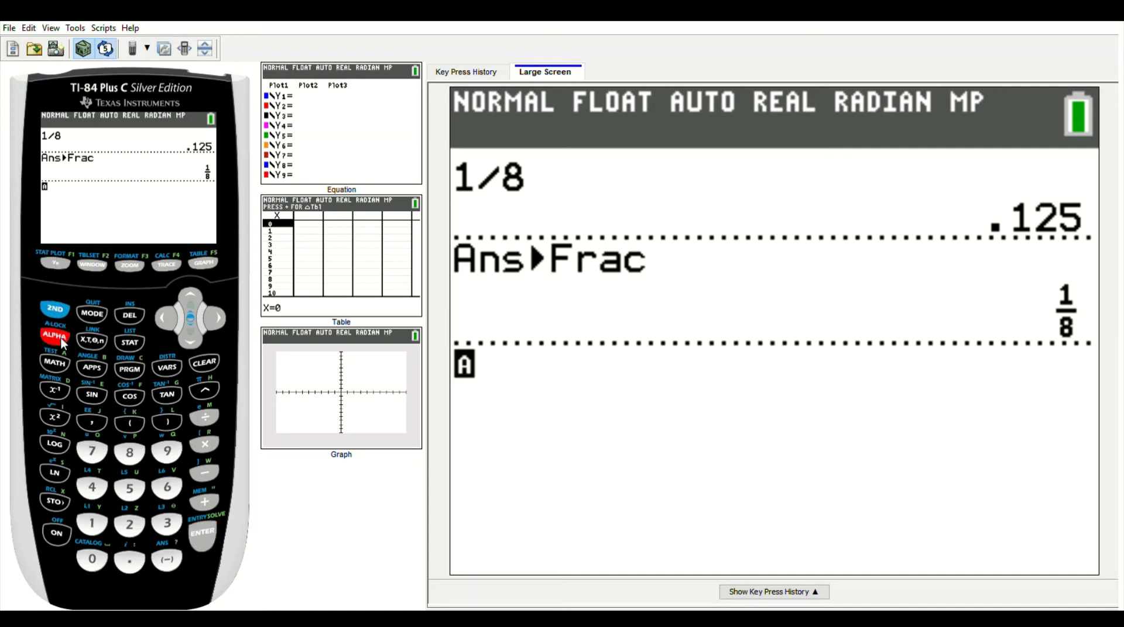
pyautogui.click(54, 264)
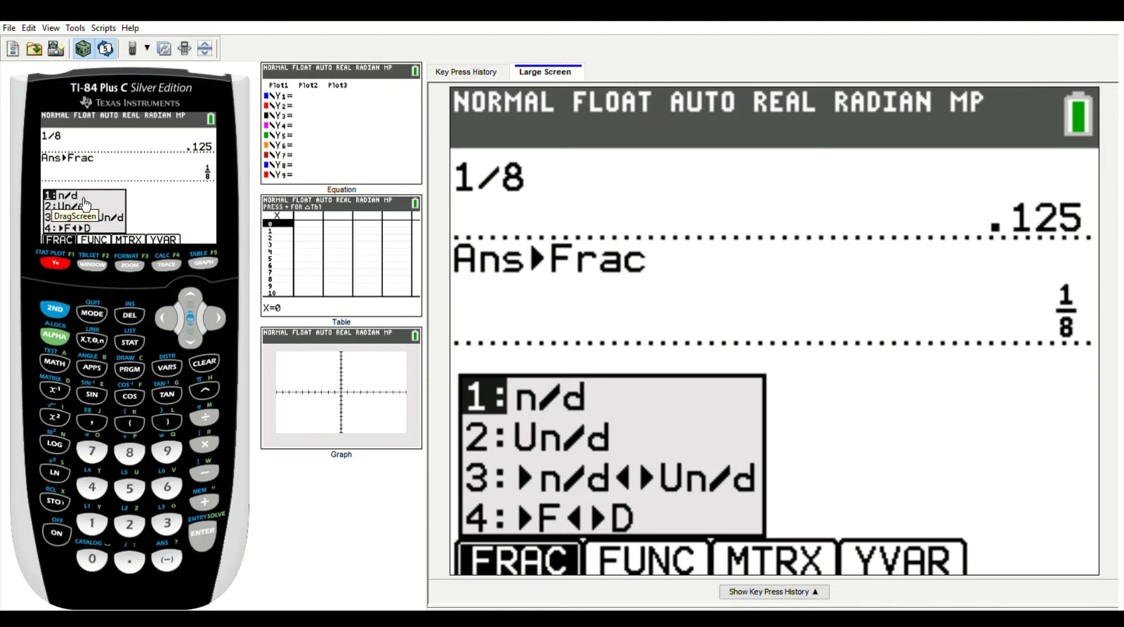
pyautogui.click(203, 533)
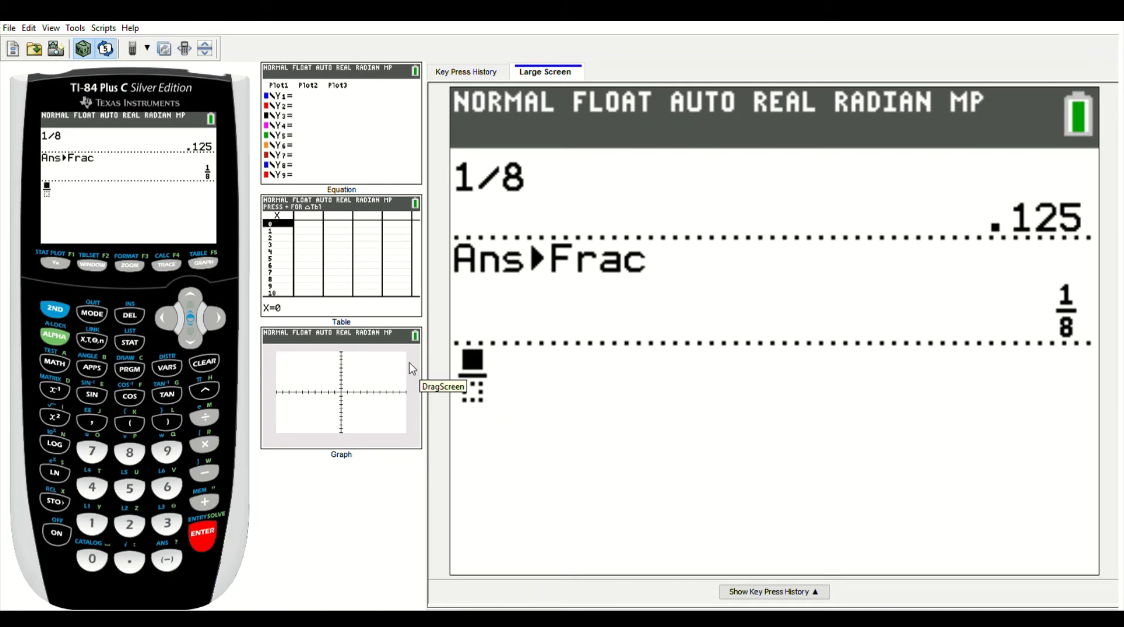
pyautogui.click(94, 523)
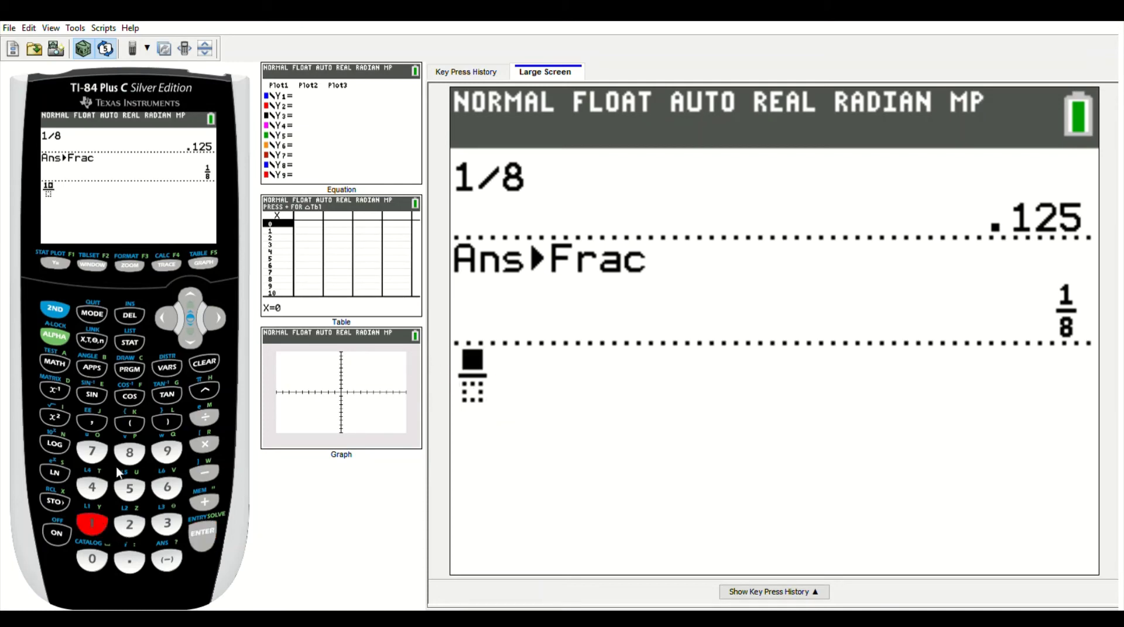
pyautogui.click(193, 341)
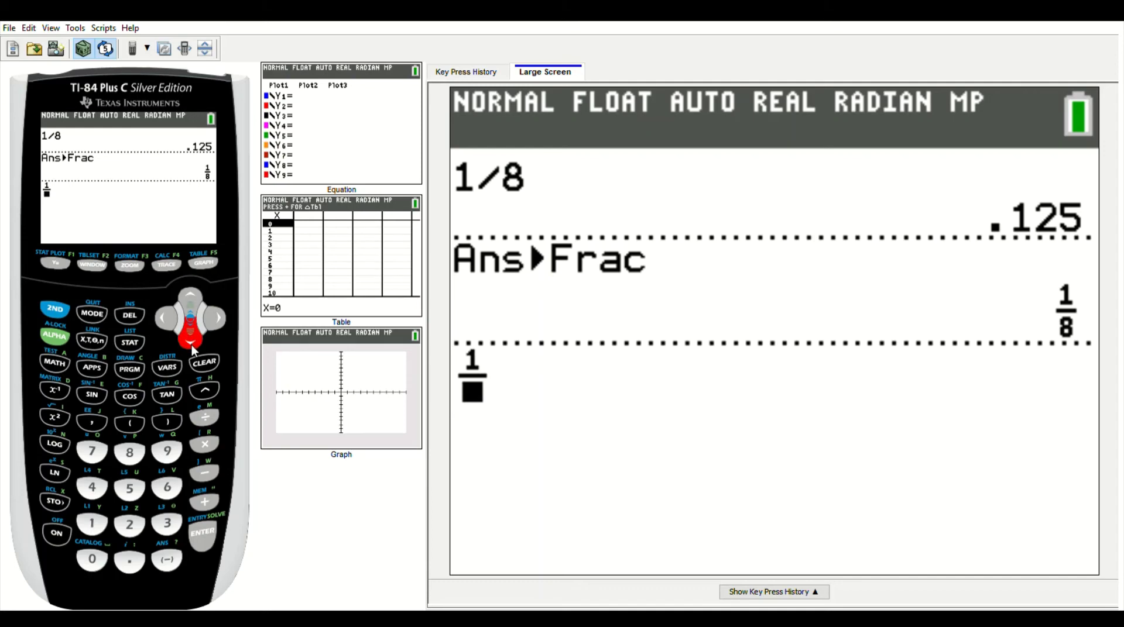
pyautogui.click(137, 454)
pyautogui.click(216, 321)
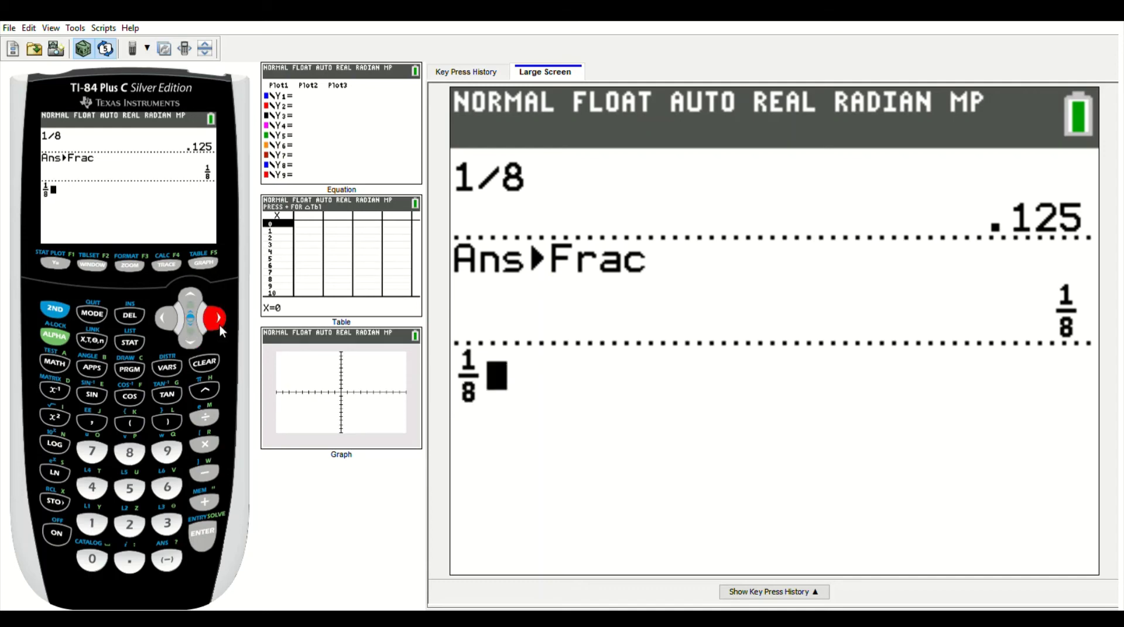
# Evaluate the stacked 1/8, then compute (1/8)(1/2) to get .0625.
pyautogui.click(197, 532)
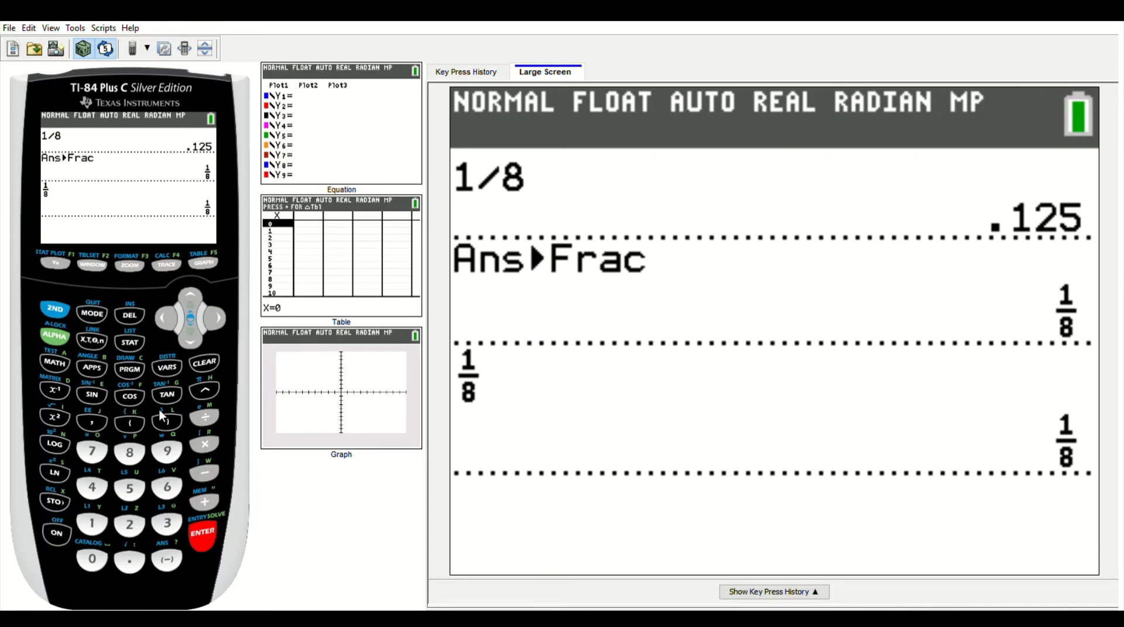
pyautogui.click(128, 424)
pyautogui.click(88, 527)
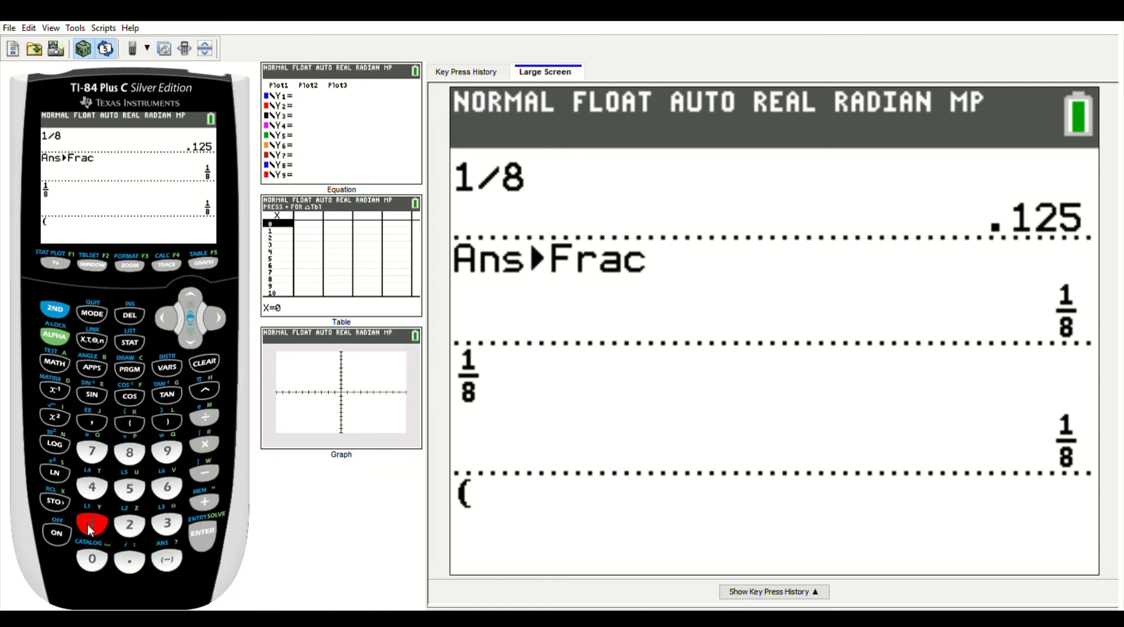
pyautogui.click(197, 419)
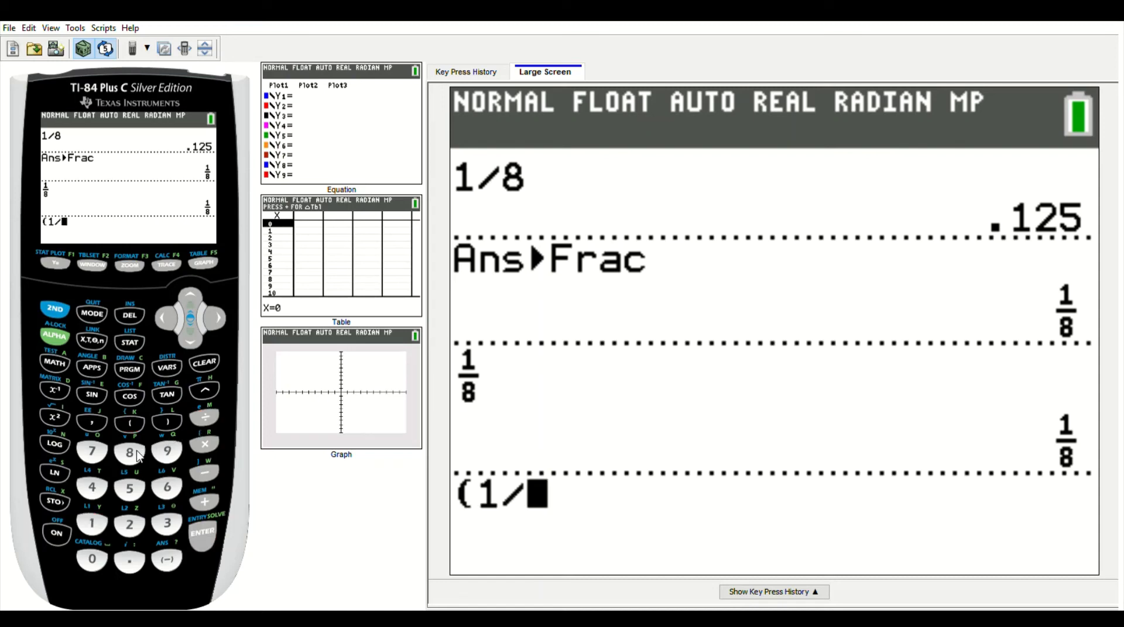
pyautogui.click(129, 452)
pyautogui.click(167, 422)
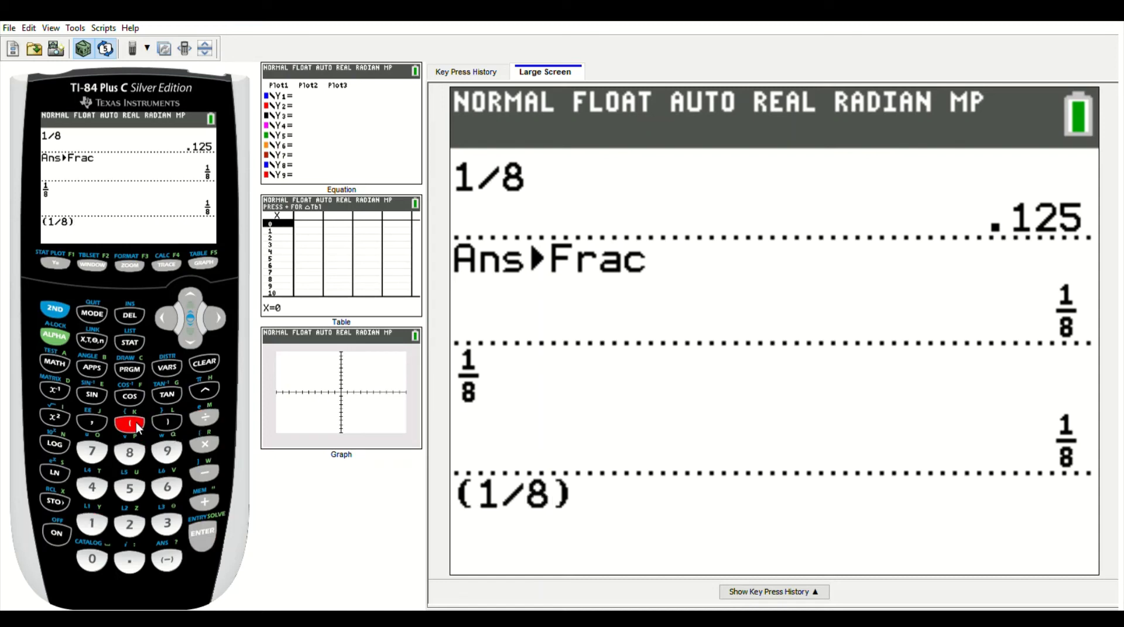
pyautogui.click(136, 422)
pyautogui.click(92, 525)
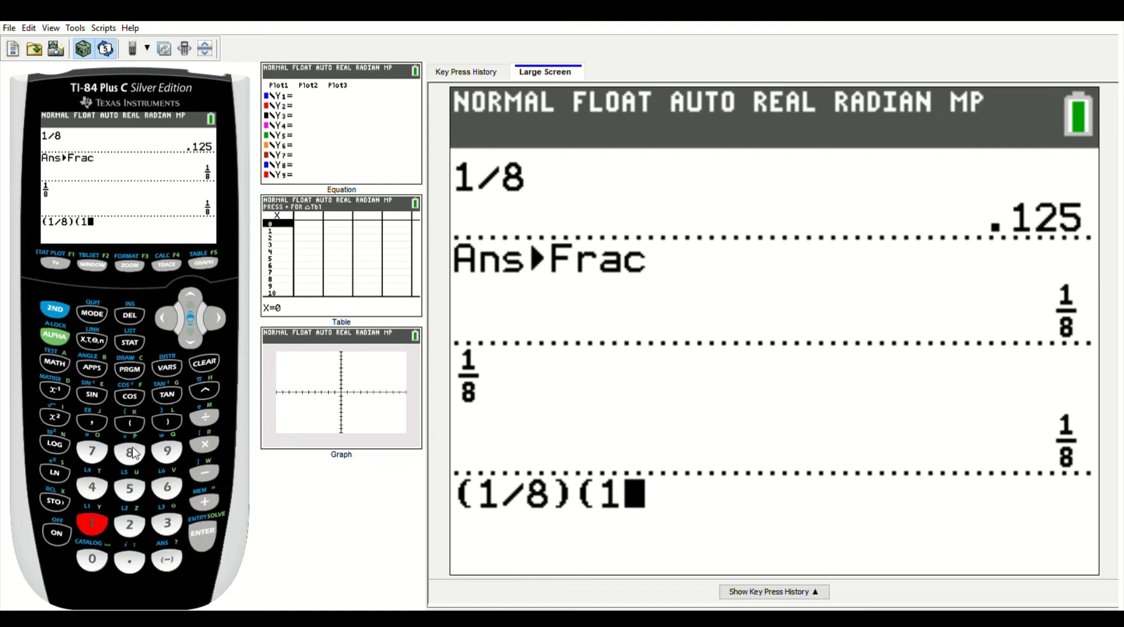
pyautogui.click(204, 418)
pyautogui.click(129, 525)
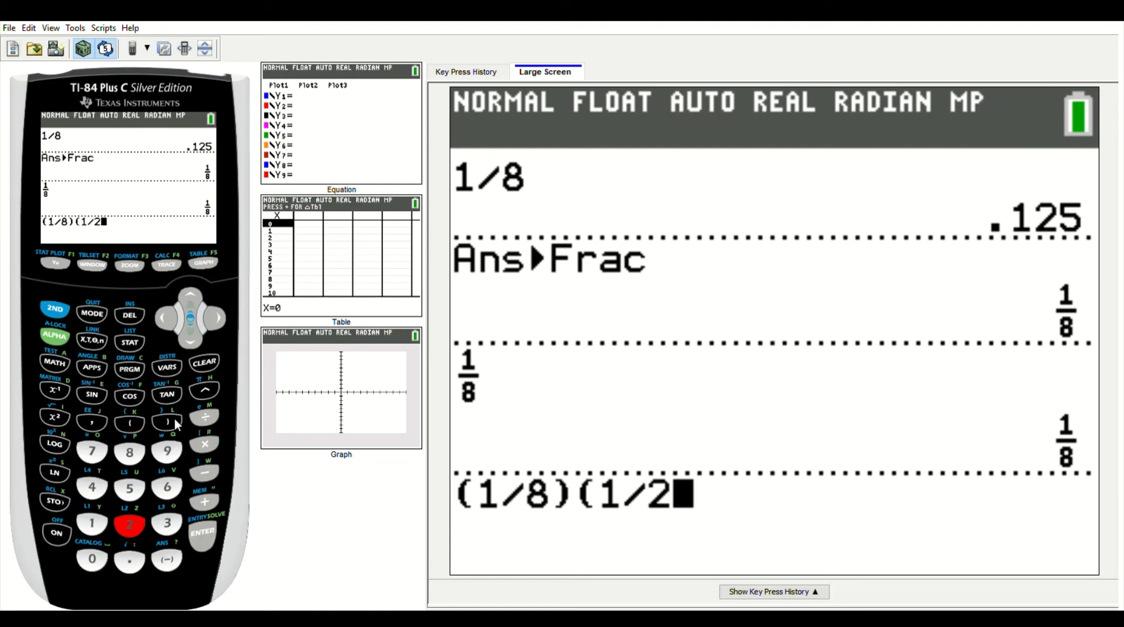
pyautogui.click(168, 422)
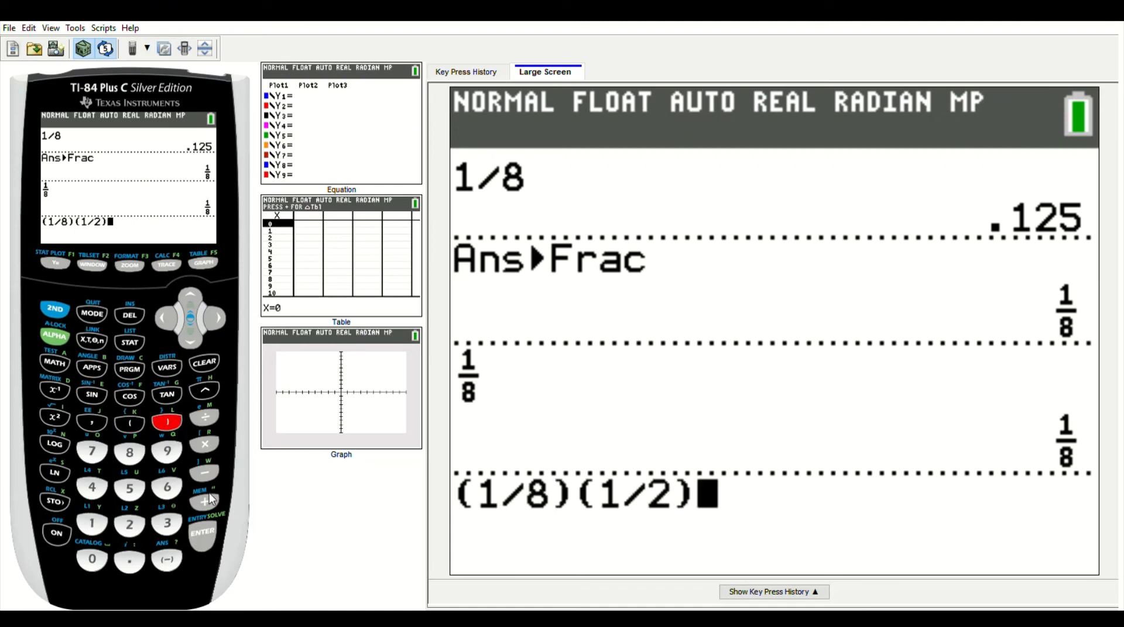
pyautogui.click(200, 535)
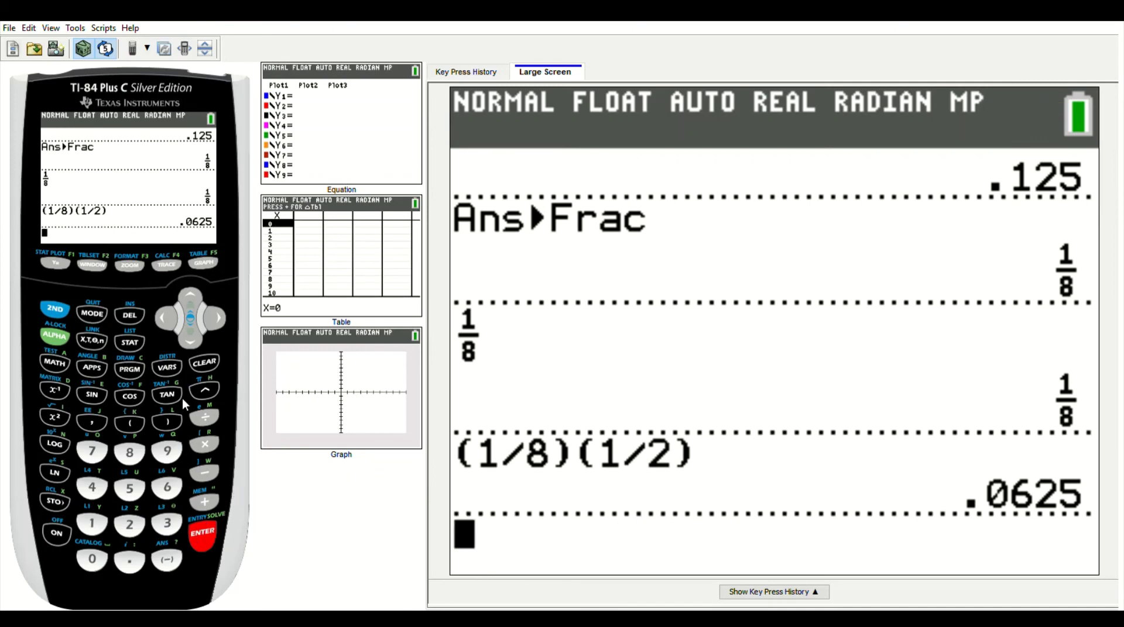
# Convert .0625 to the fraction 1/16 with Ans►Frac.
pyautogui.click(62, 362)
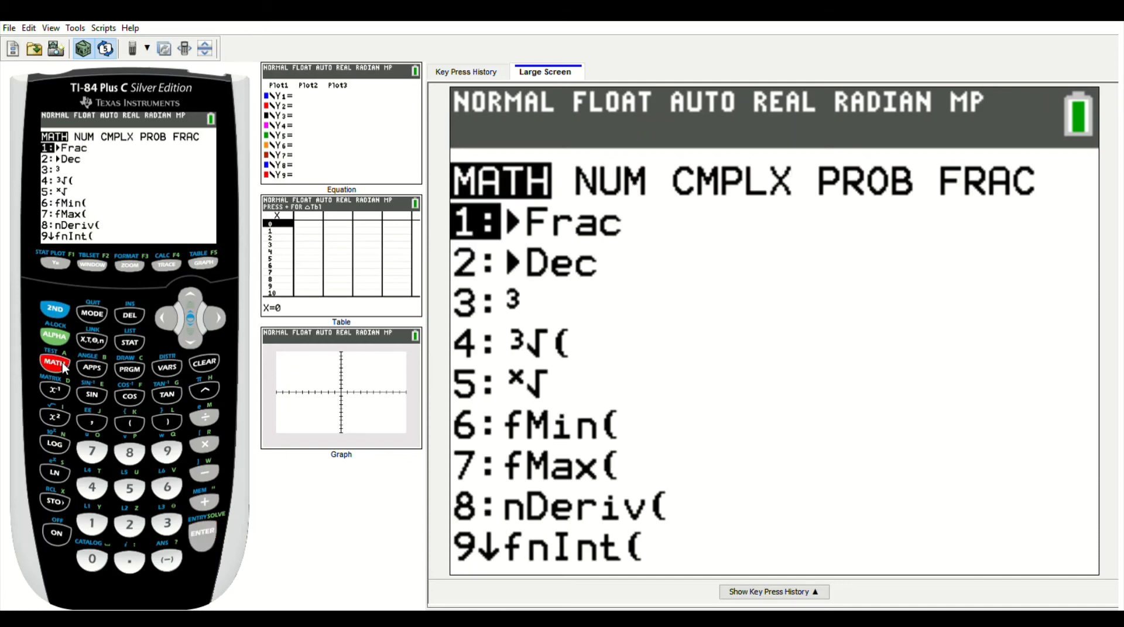
pyautogui.click(202, 543)
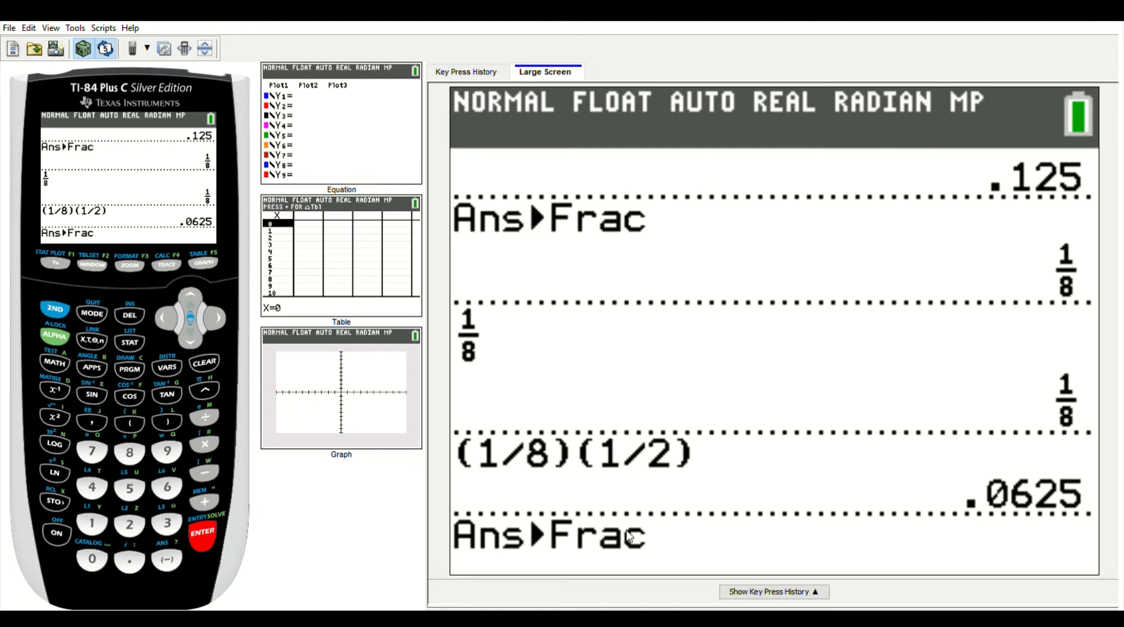
pyautogui.click(212, 532)
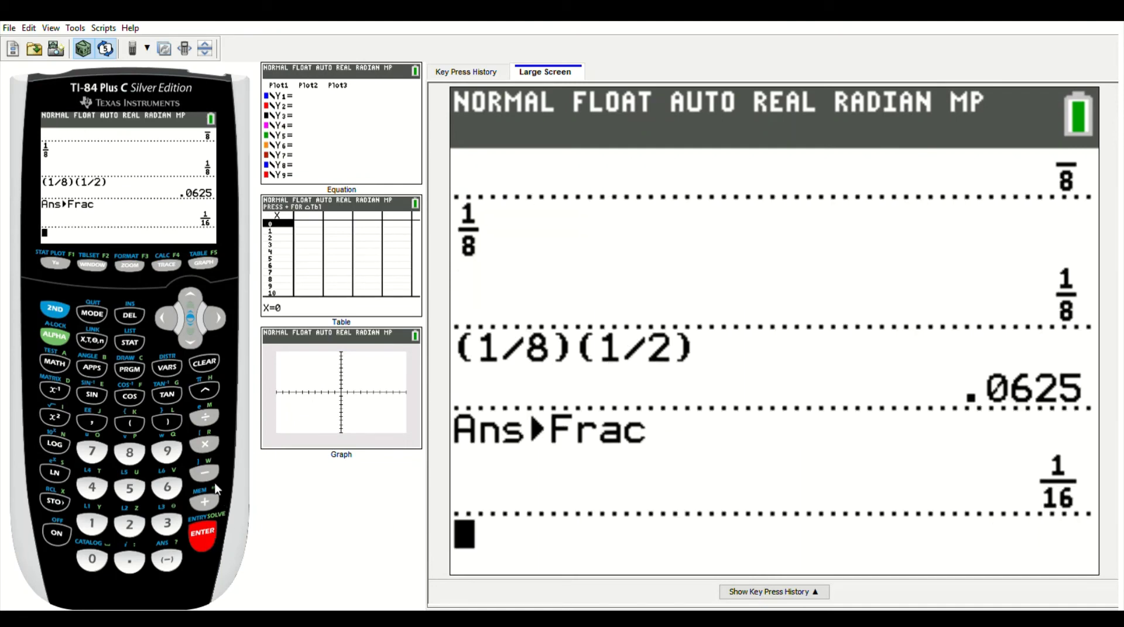
# Enter 1/8 as a stacked fraction followed by a multiplication sign.
pyautogui.click(64, 338)
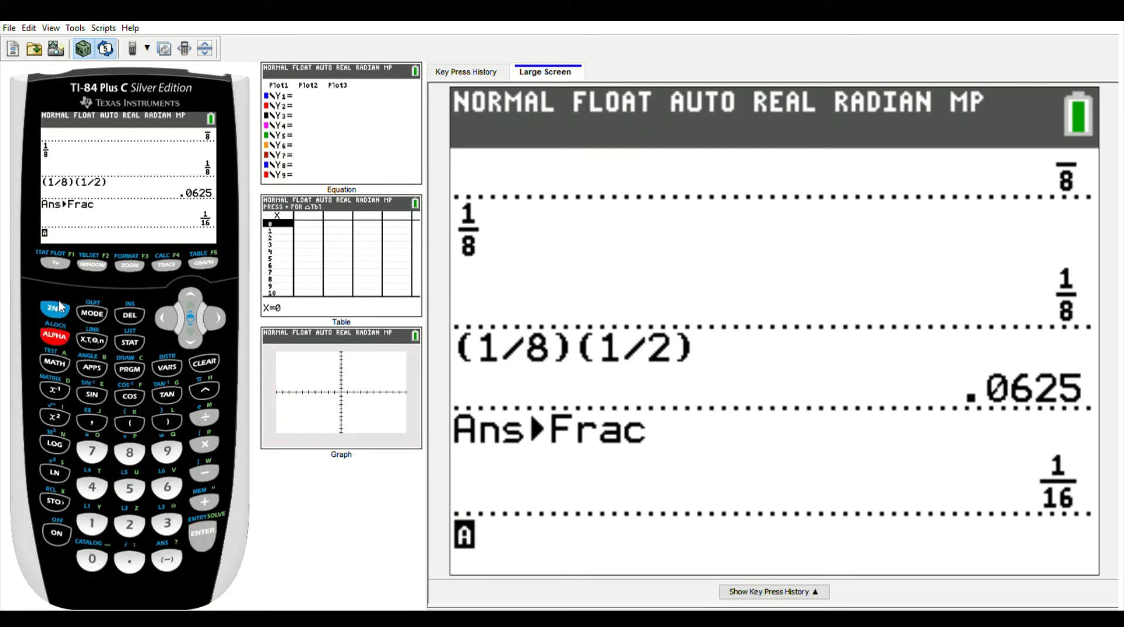
pyautogui.click(52, 263)
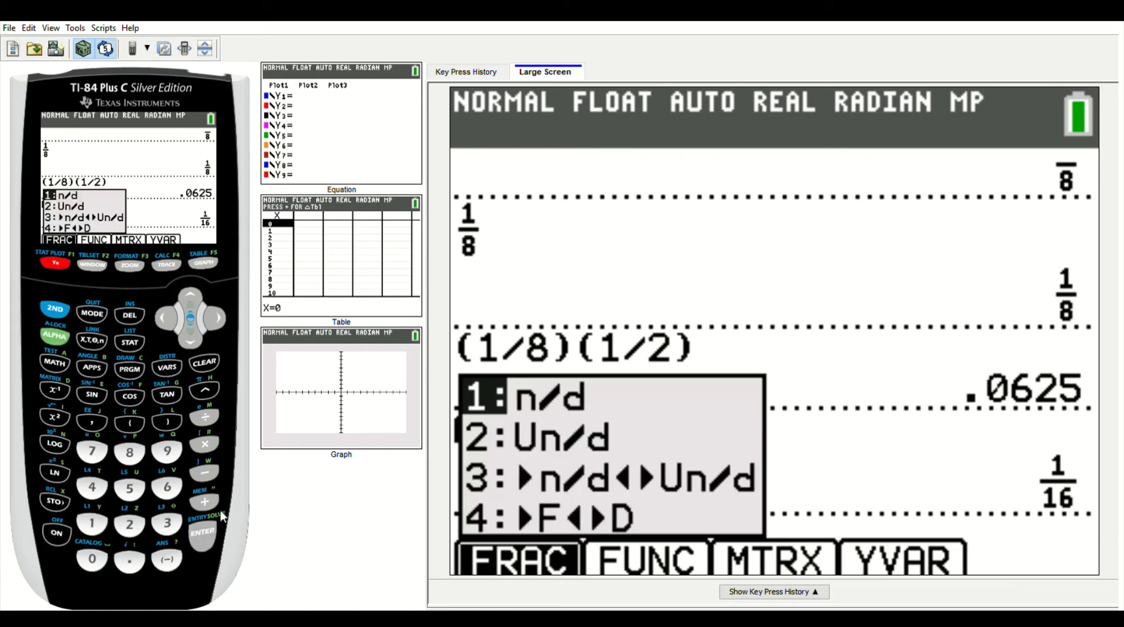
pyautogui.click(199, 539)
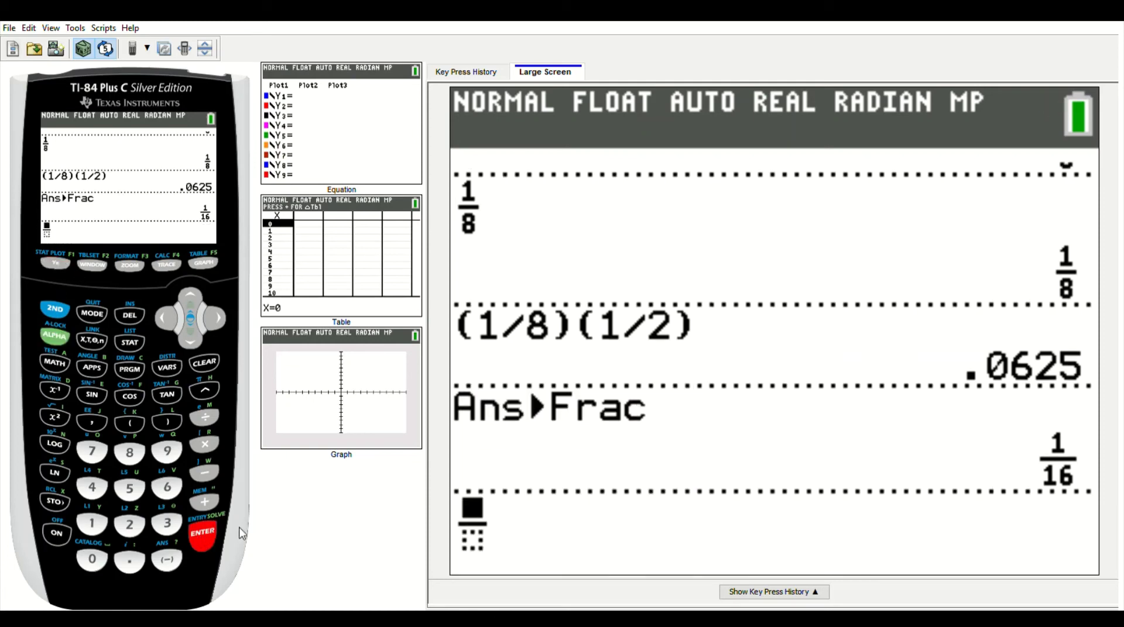
pyautogui.click(103, 530)
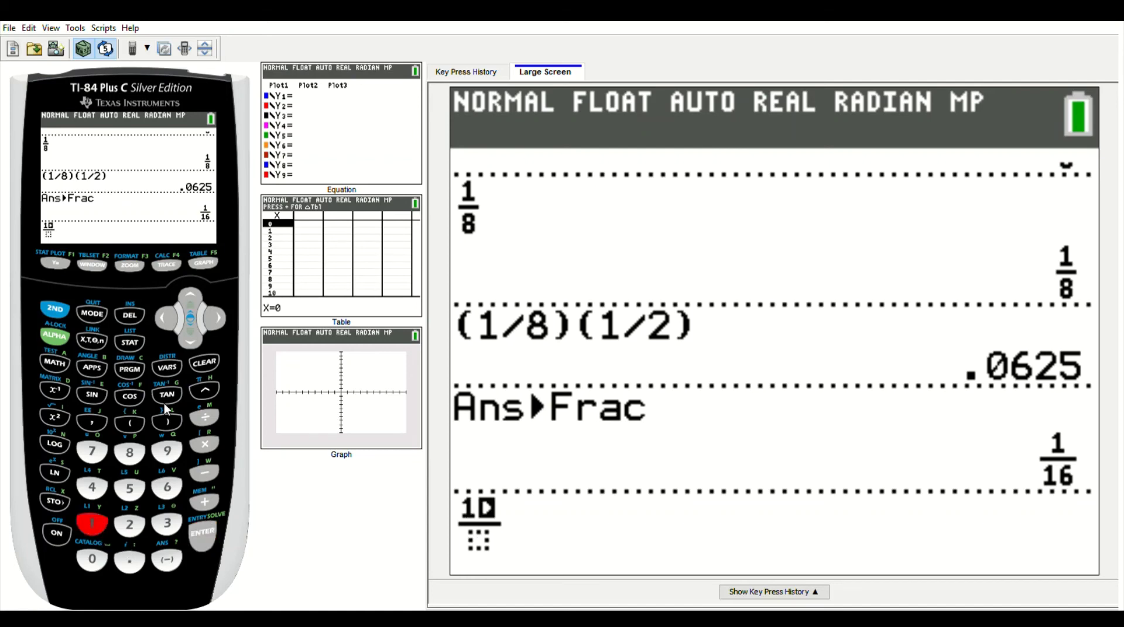
pyautogui.click(192, 344)
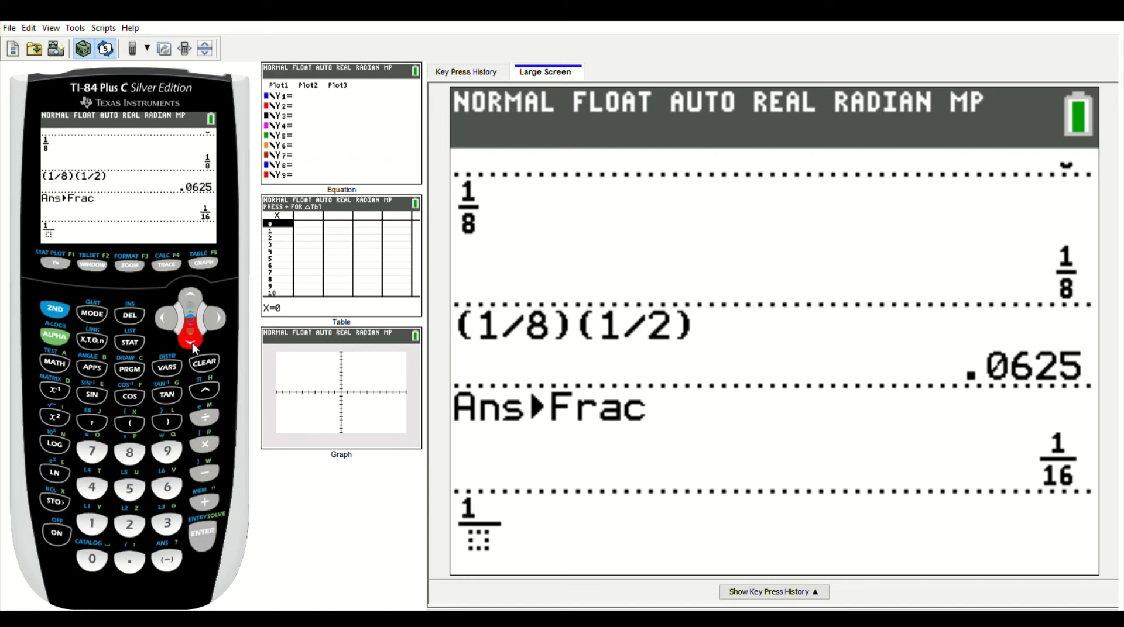
pyautogui.click(131, 454)
pyautogui.click(216, 317)
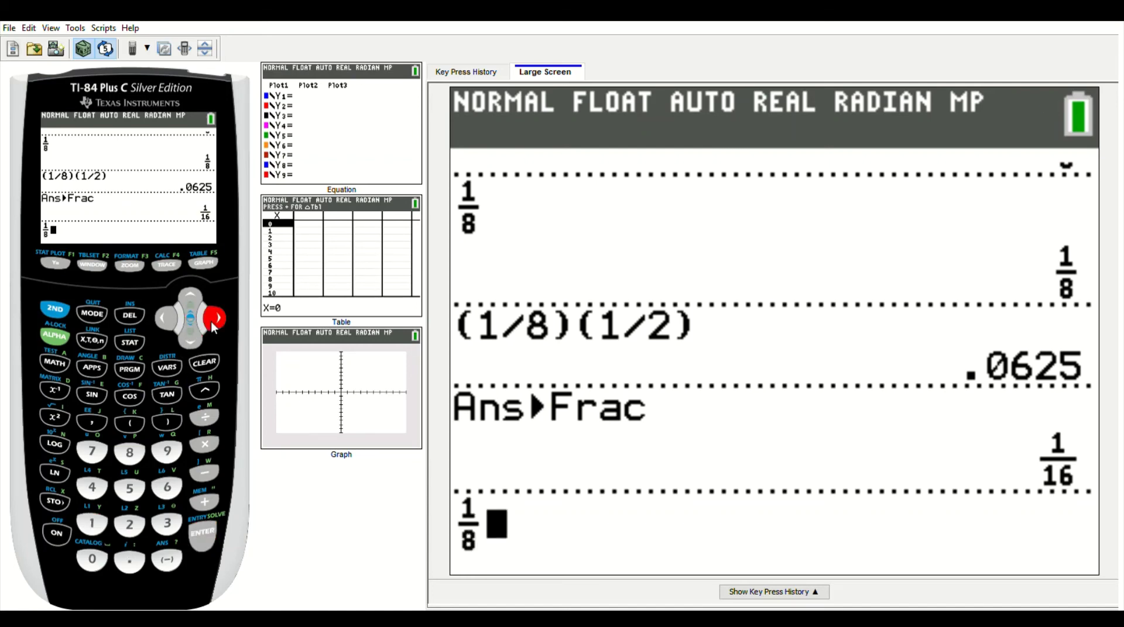
pyautogui.click(206, 446)
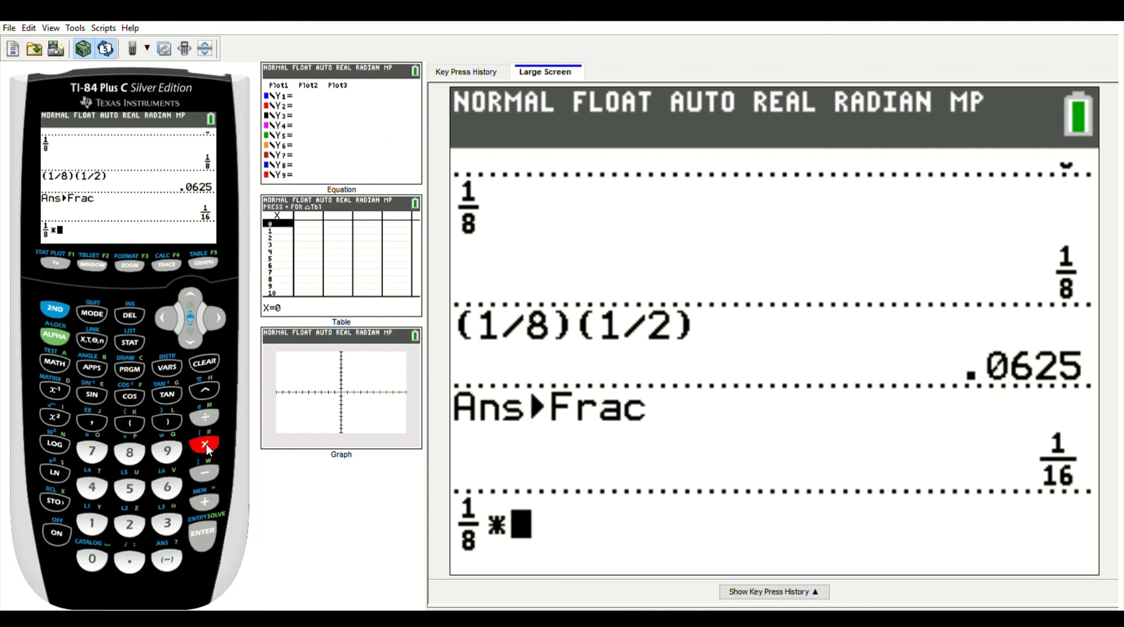
# Add a stacked 1/2 and evaluate the product to get 1/16.
pyautogui.click(58, 339)
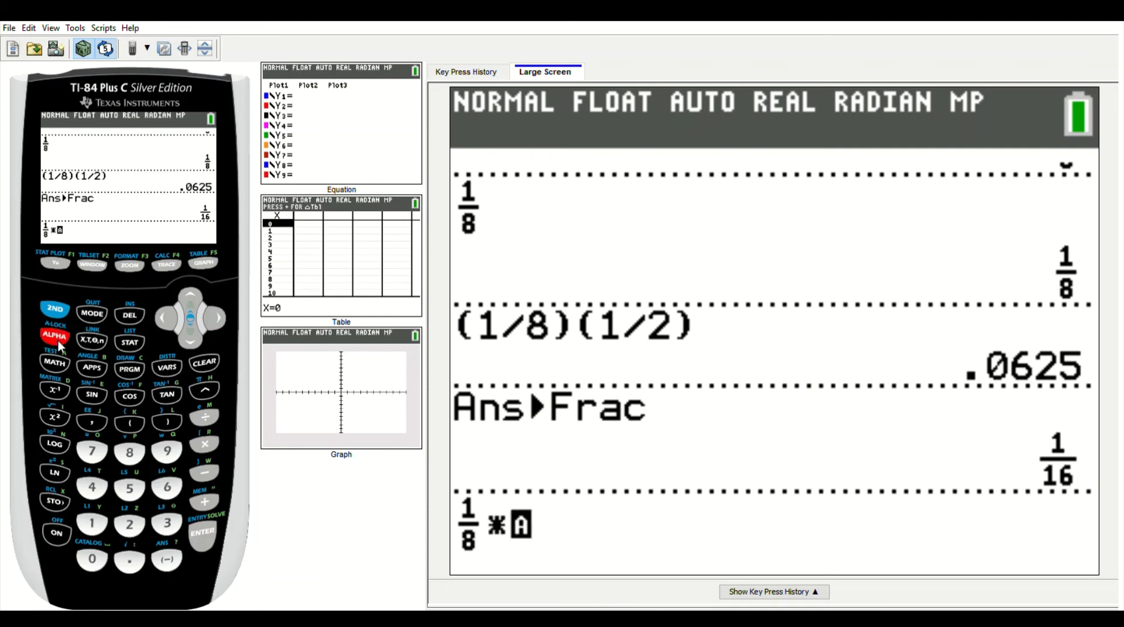
pyautogui.click(57, 263)
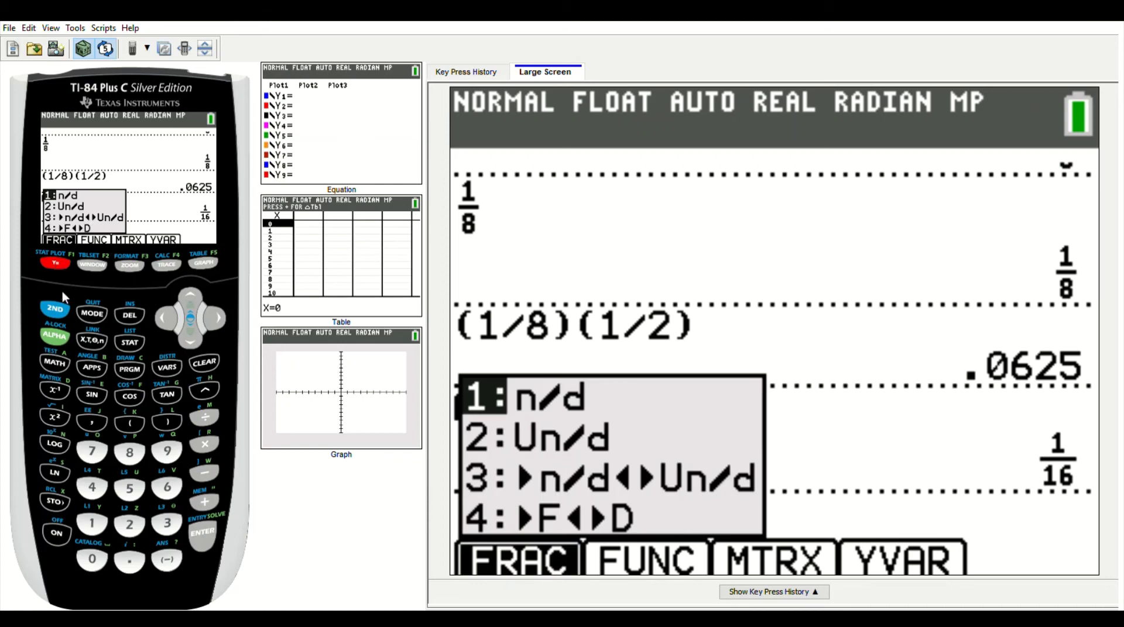
pyautogui.click(194, 545)
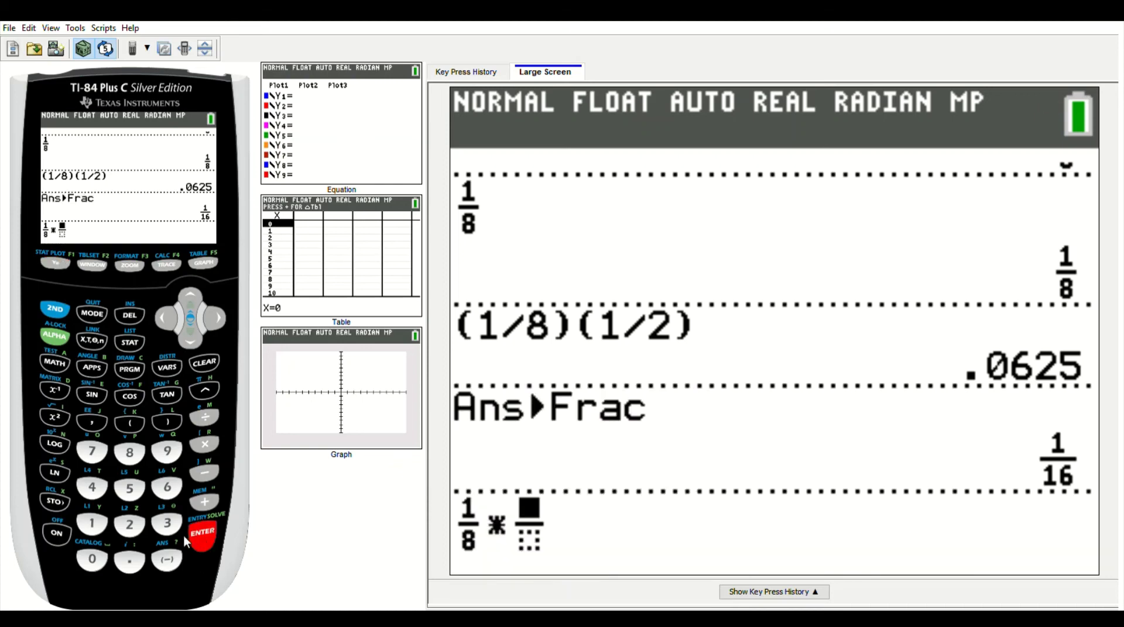
pyautogui.click(97, 525)
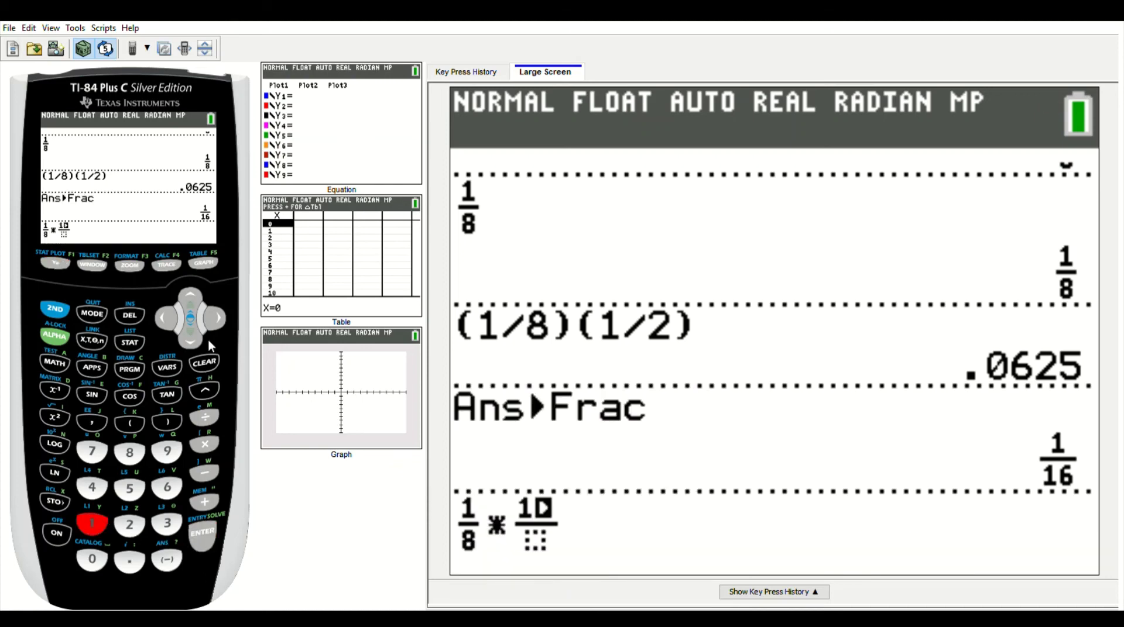
pyautogui.click(190, 339)
pyautogui.click(129, 524)
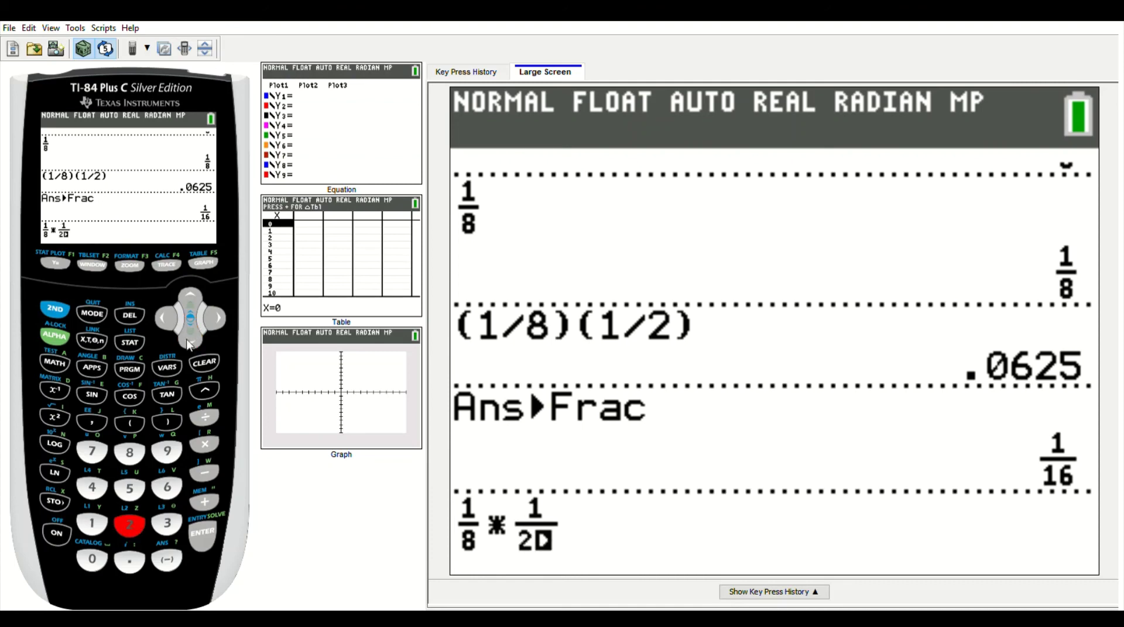
pyautogui.click(211, 319)
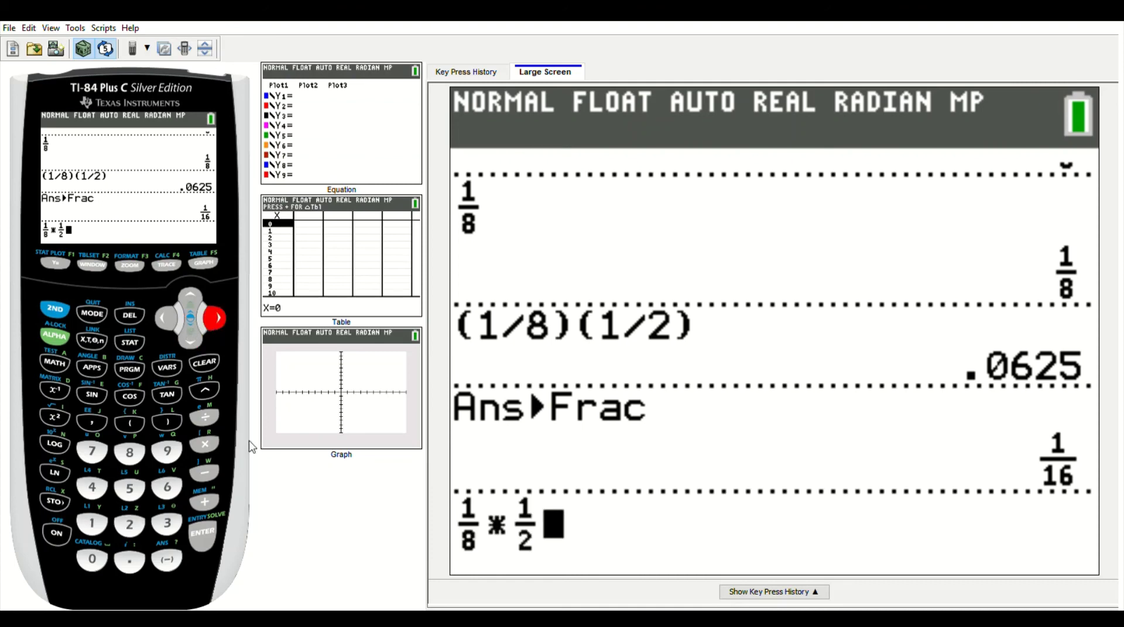
pyautogui.click(199, 545)
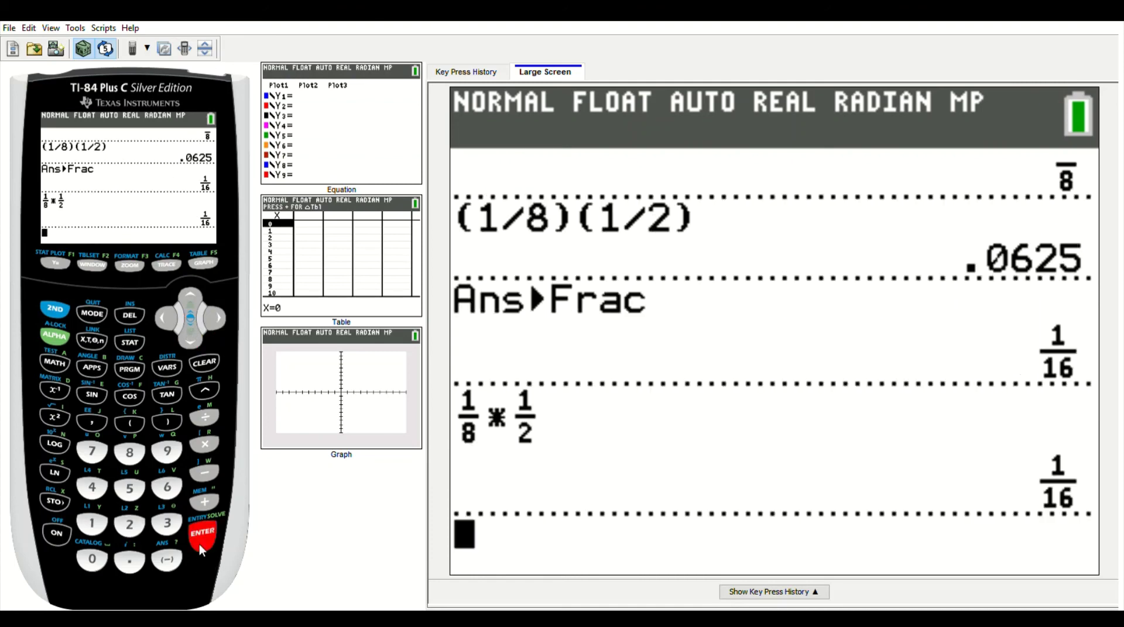